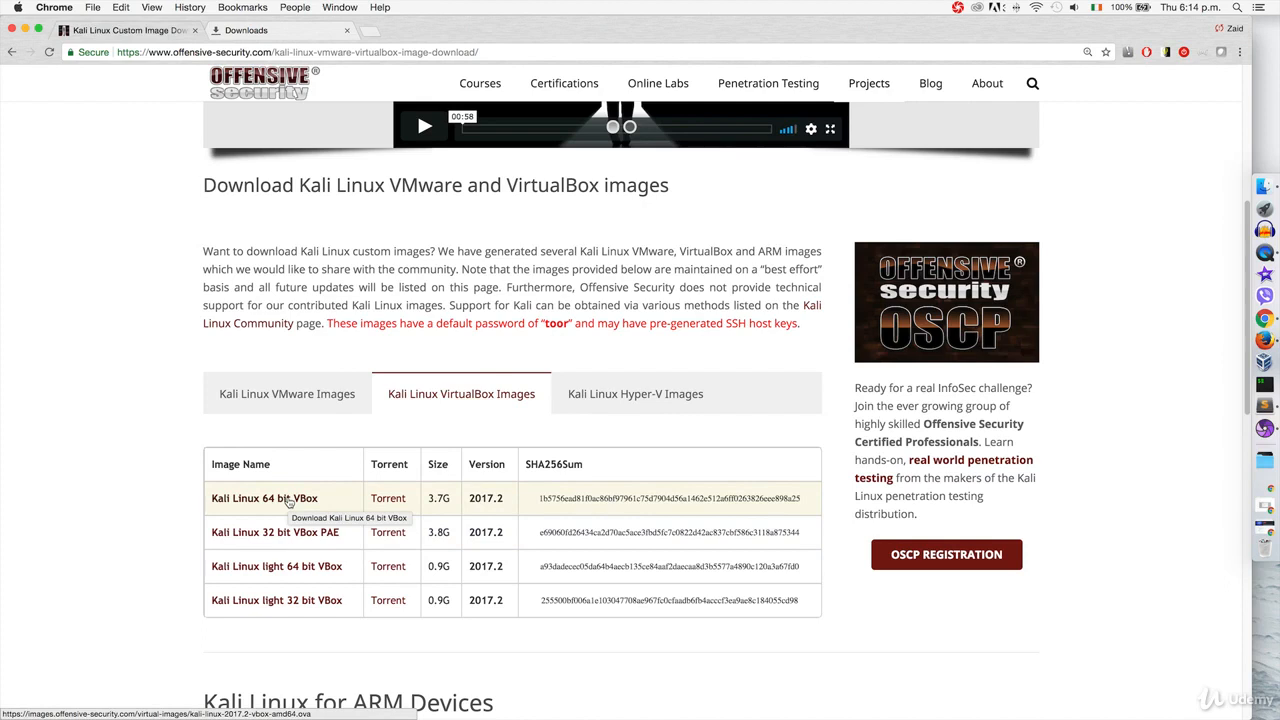
Start the Kali Linux 64-bit VBox download, then pause and cancel the duplicate in Chrome's Downloads.
click(288, 502)
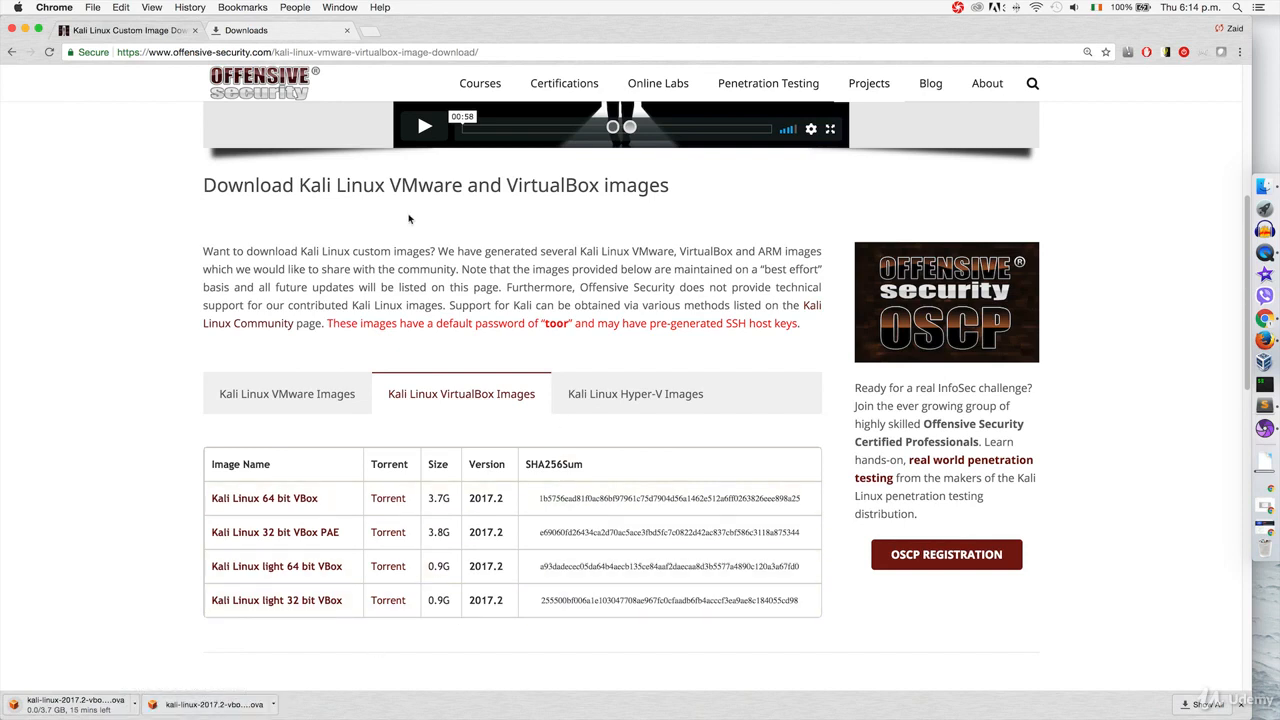
click(290, 31)
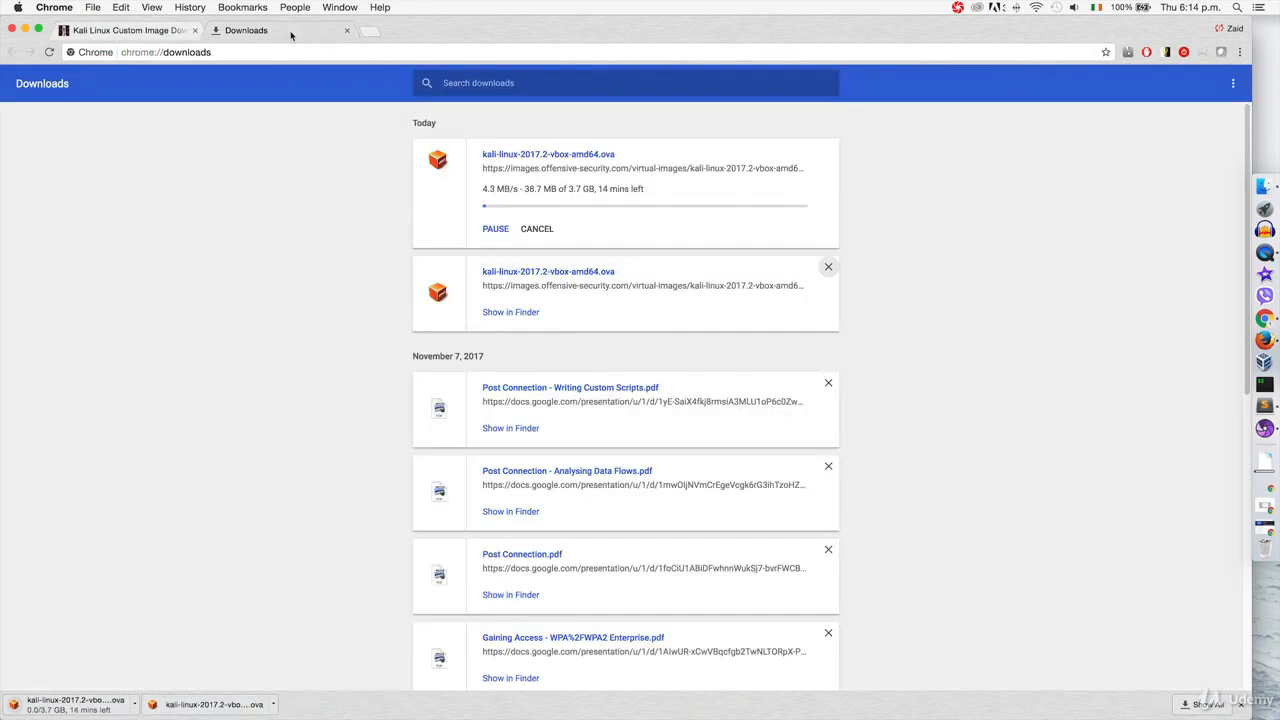
click(495, 231)
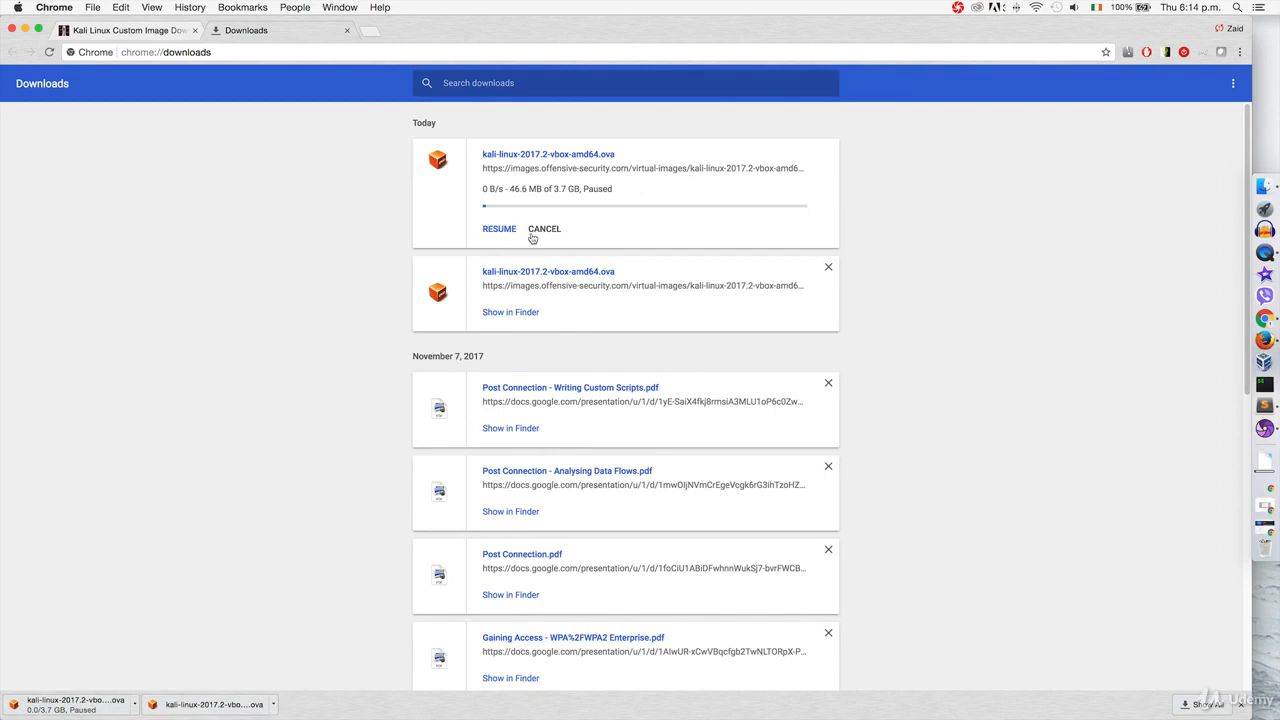
click(541, 230)
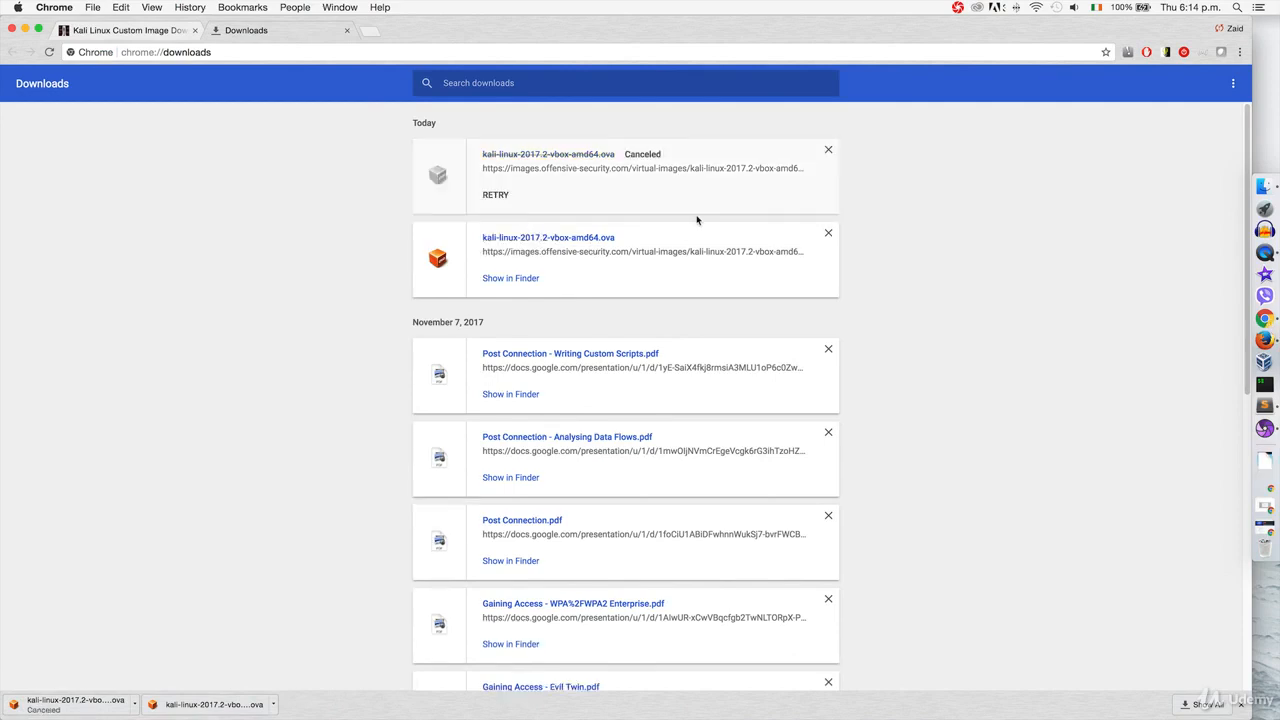
click(1262, 186)
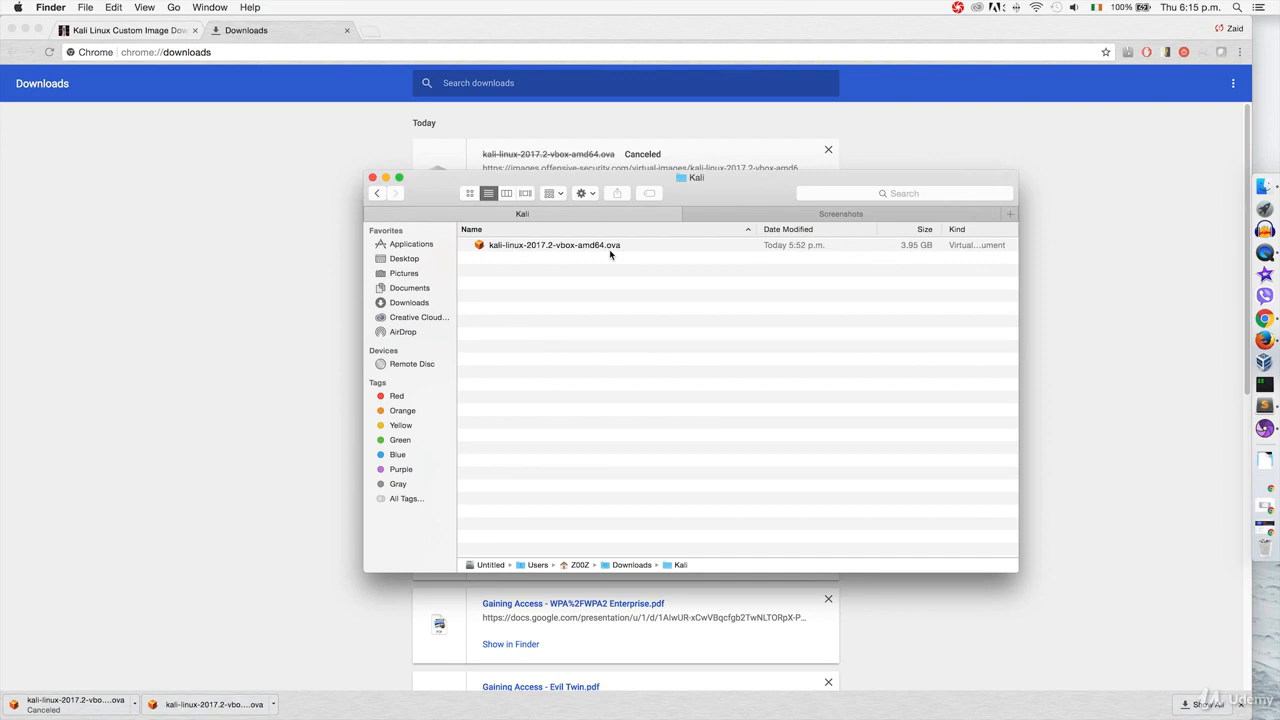
Open kali-linux-2017.2-vbox-amd64.ova from Finder's Kali folder to bring up VirtualBox's import dialog.
click(643, 251)
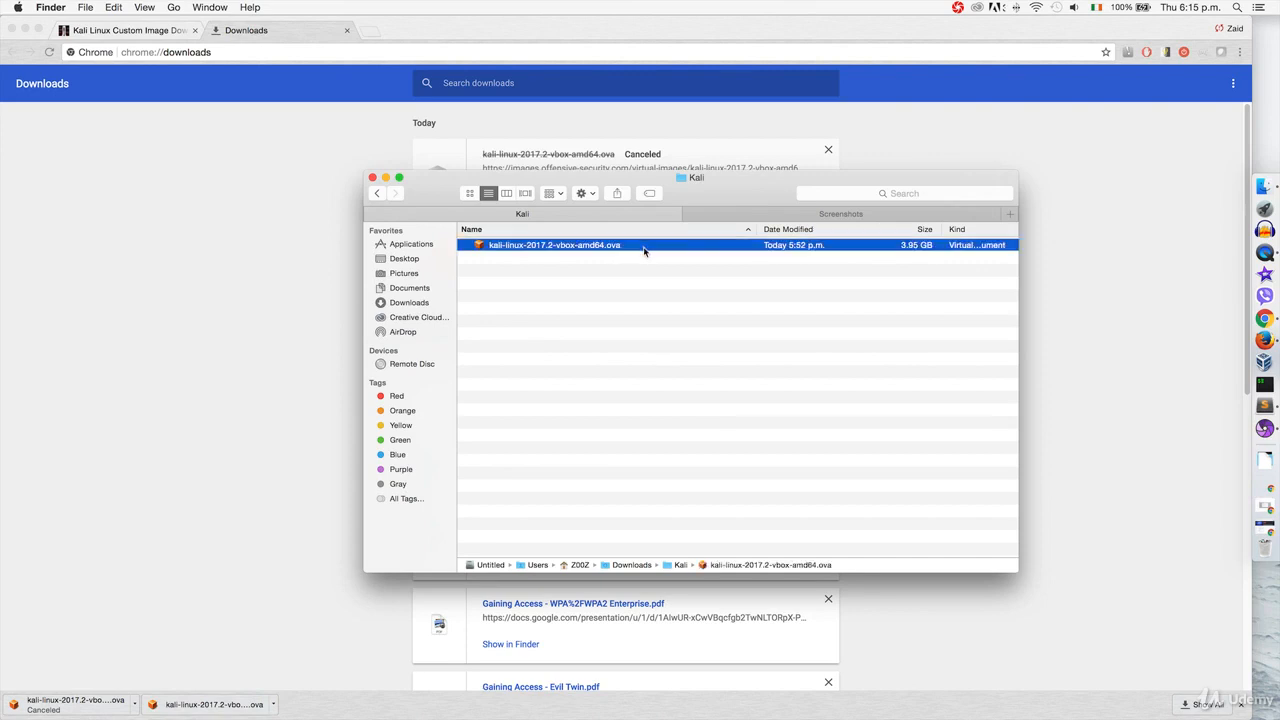
double_click(635, 251)
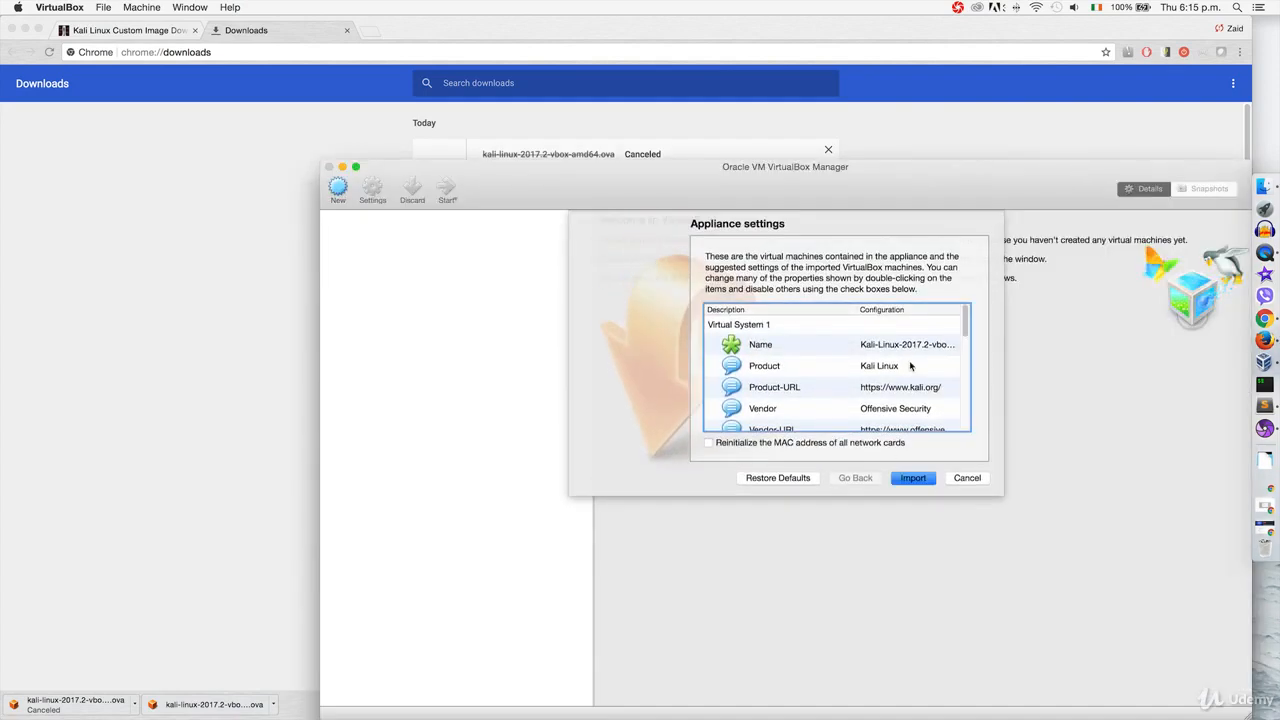
Review the appliance settings, import the Kali appliance, and select the new Kali-Linux-2017.2-vbox-amd64 machine.
scroll(910, 366, down, 10)
scroll(910, 366, down, 2)
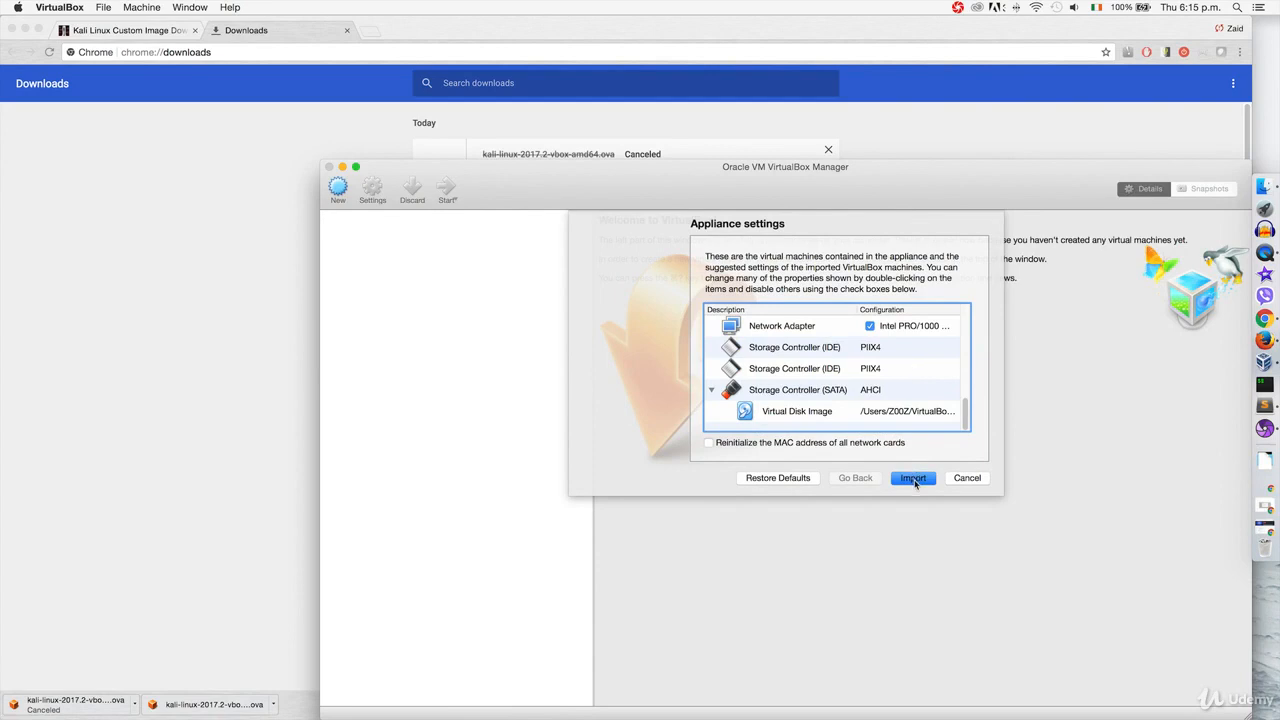
scroll(903, 396, up, 12)
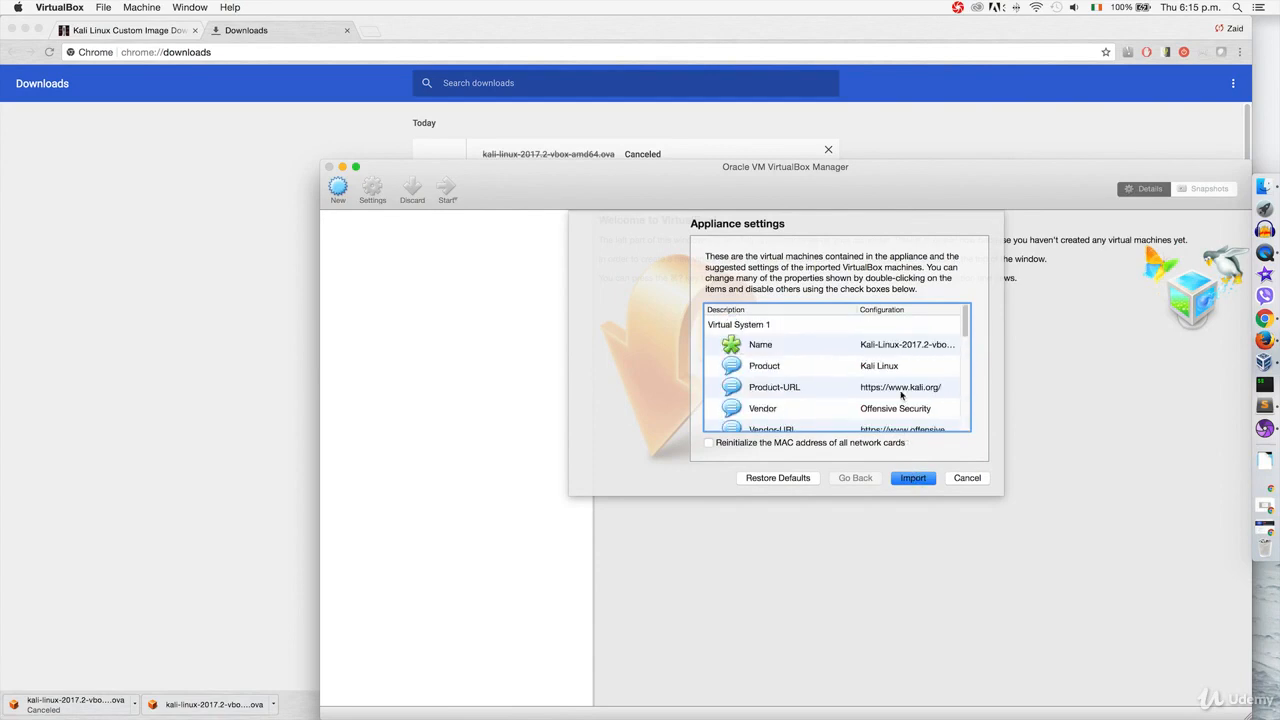
click(914, 478)
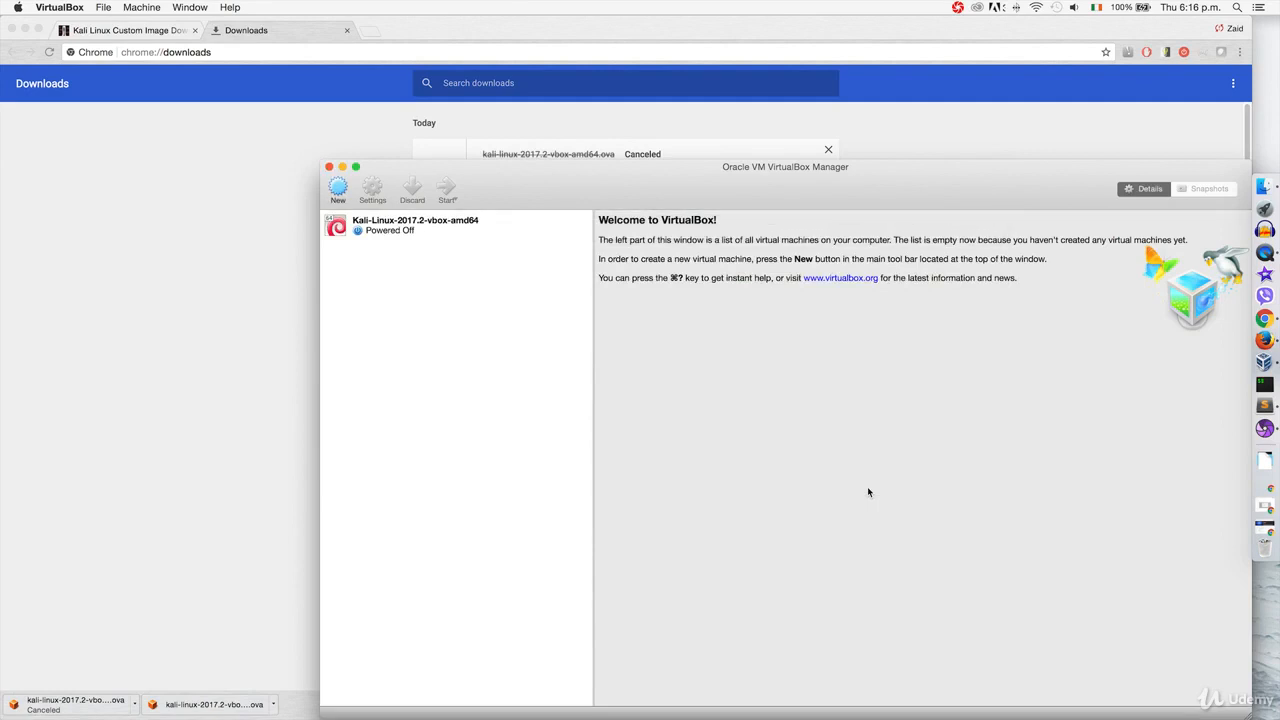
drag(708, 181, 620, 109)
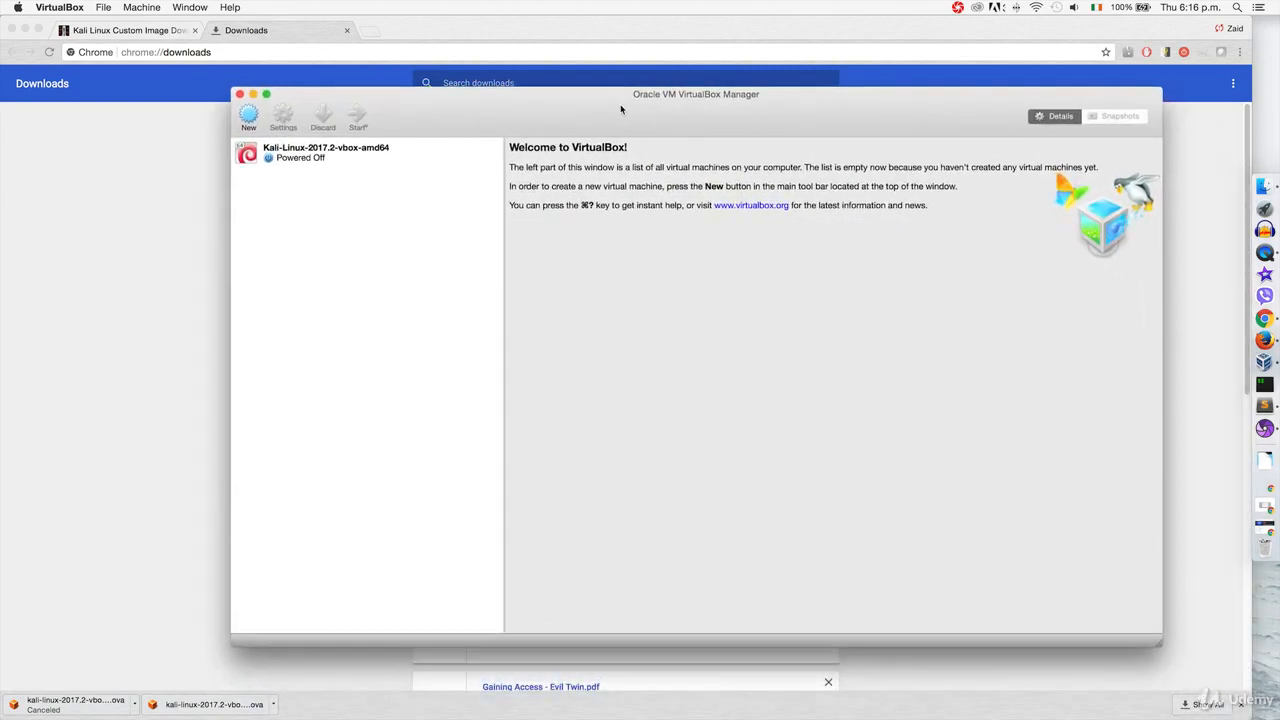
click(410, 155)
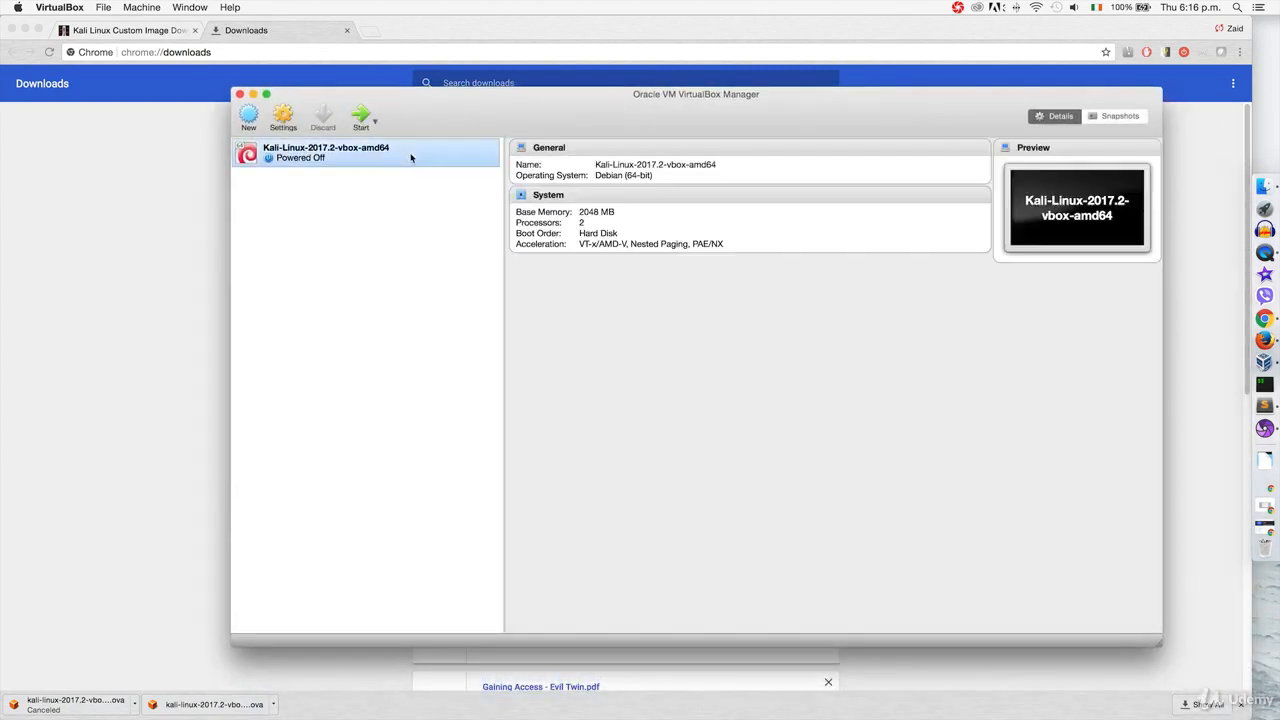
In the Kali VM's System settings, lower base memory to 1024 MB and processors to 1 CPU.
click(283, 120)
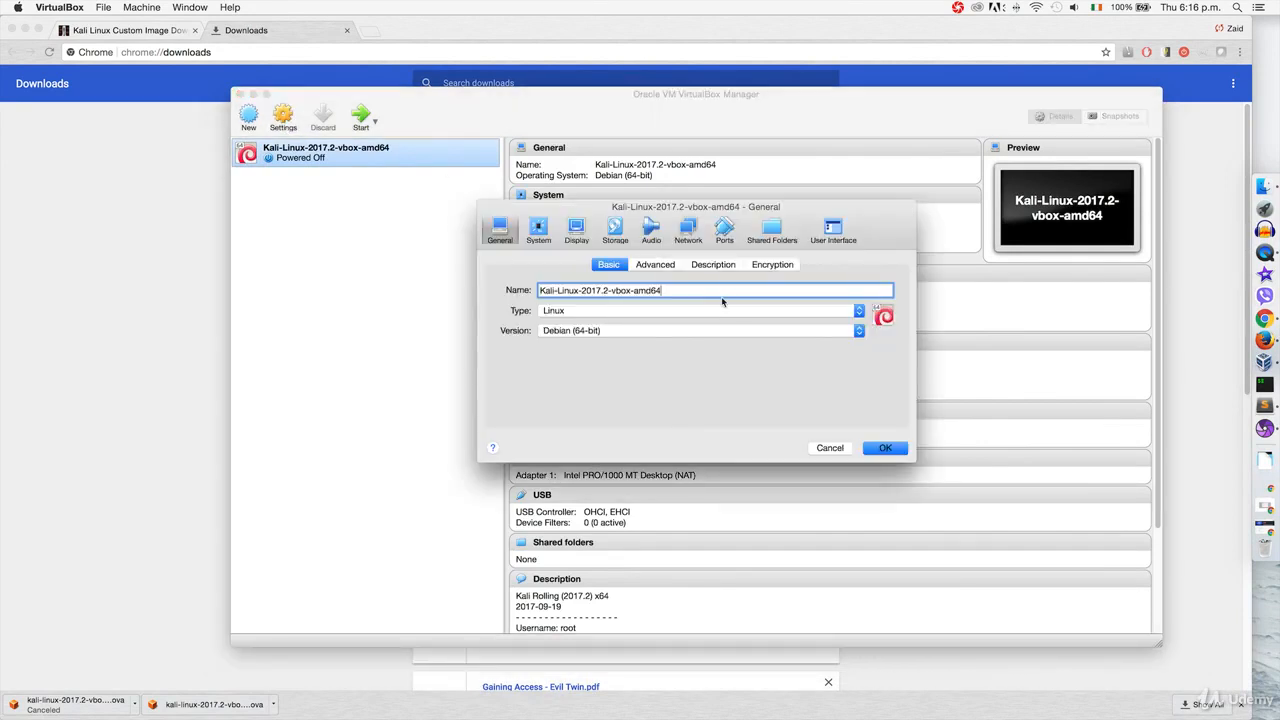
click(540, 232)
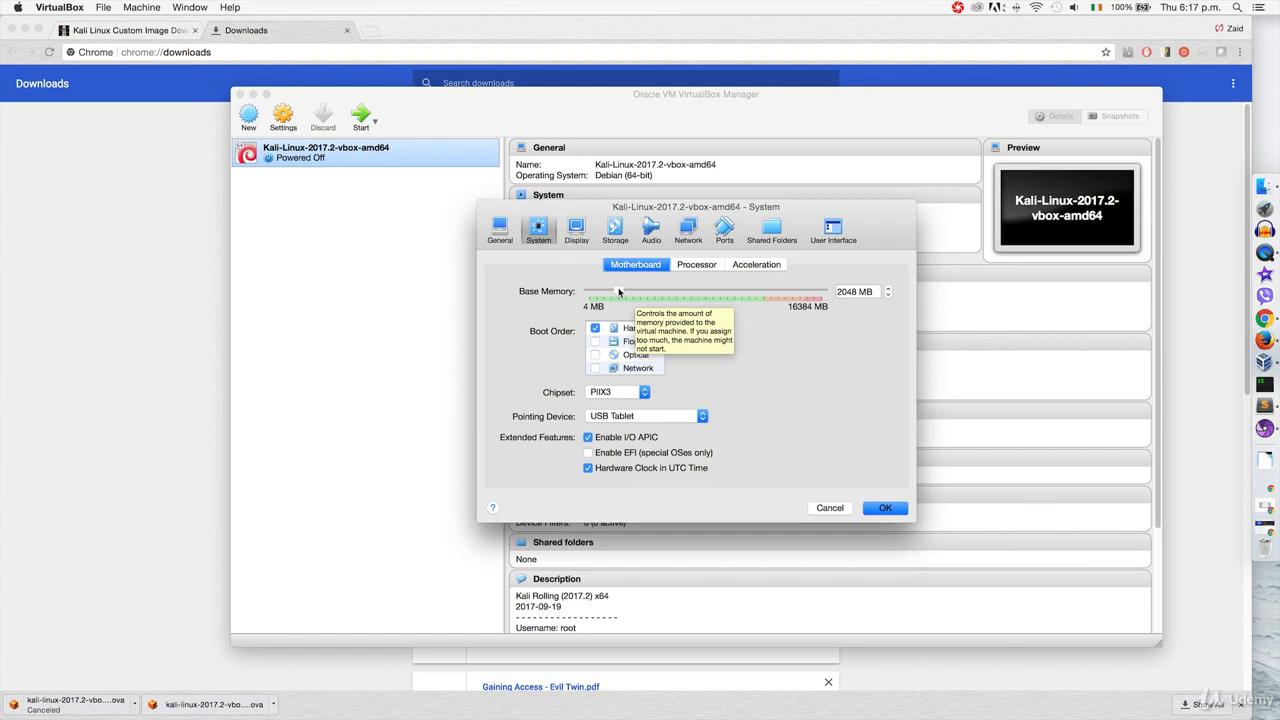
drag(618, 291, 603, 291)
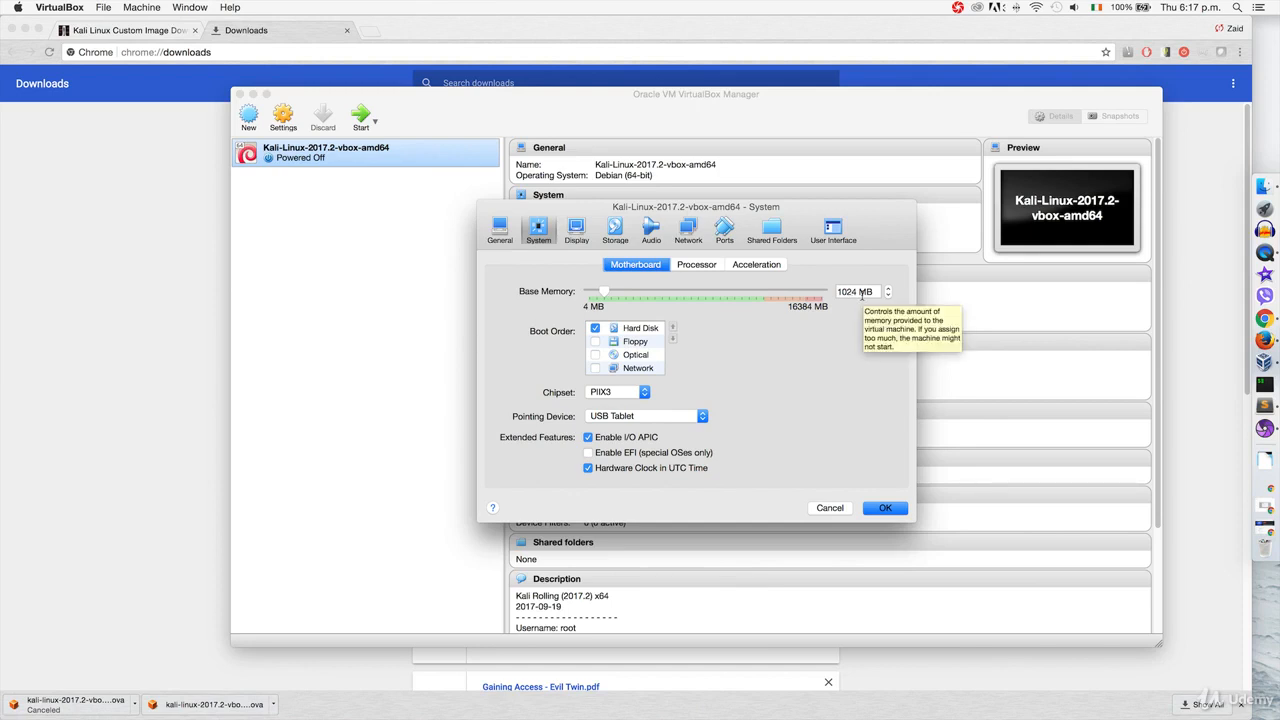
click(693, 266)
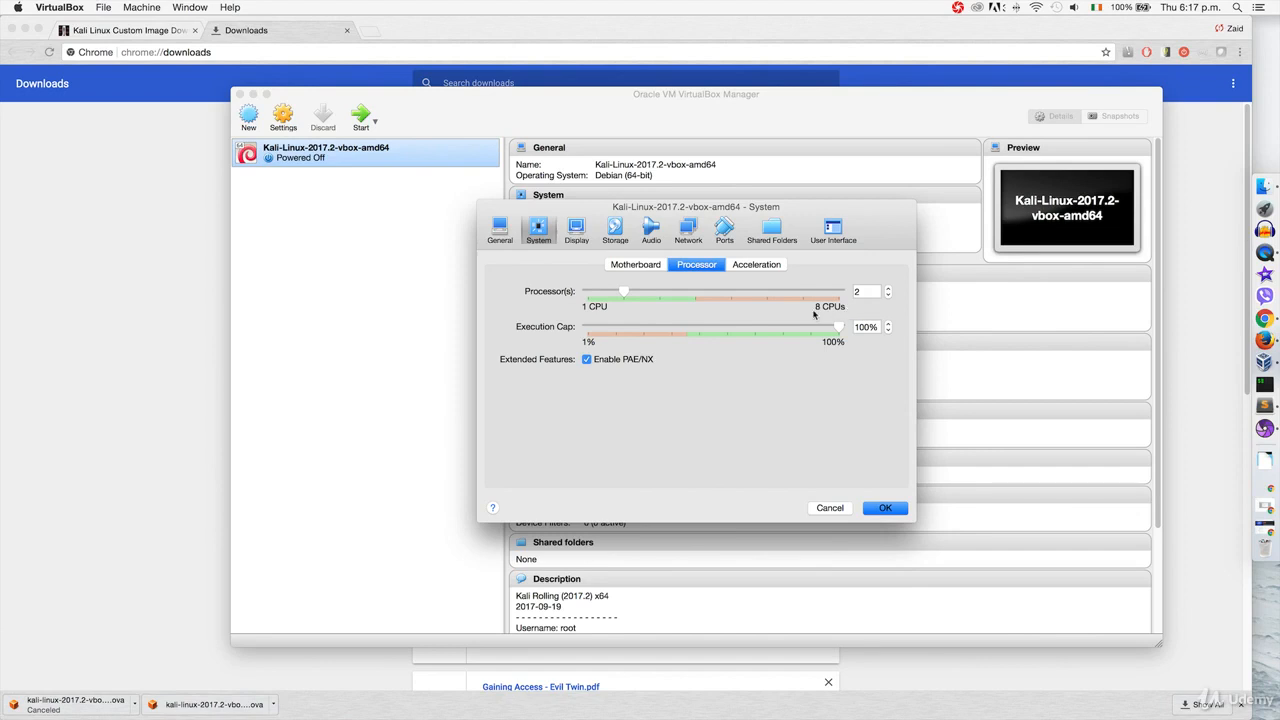
drag(623, 292, 589, 293)
Attach network Adapter 1 to NAT Network 'NatNetwork' and save the VM settings.
click(686, 232)
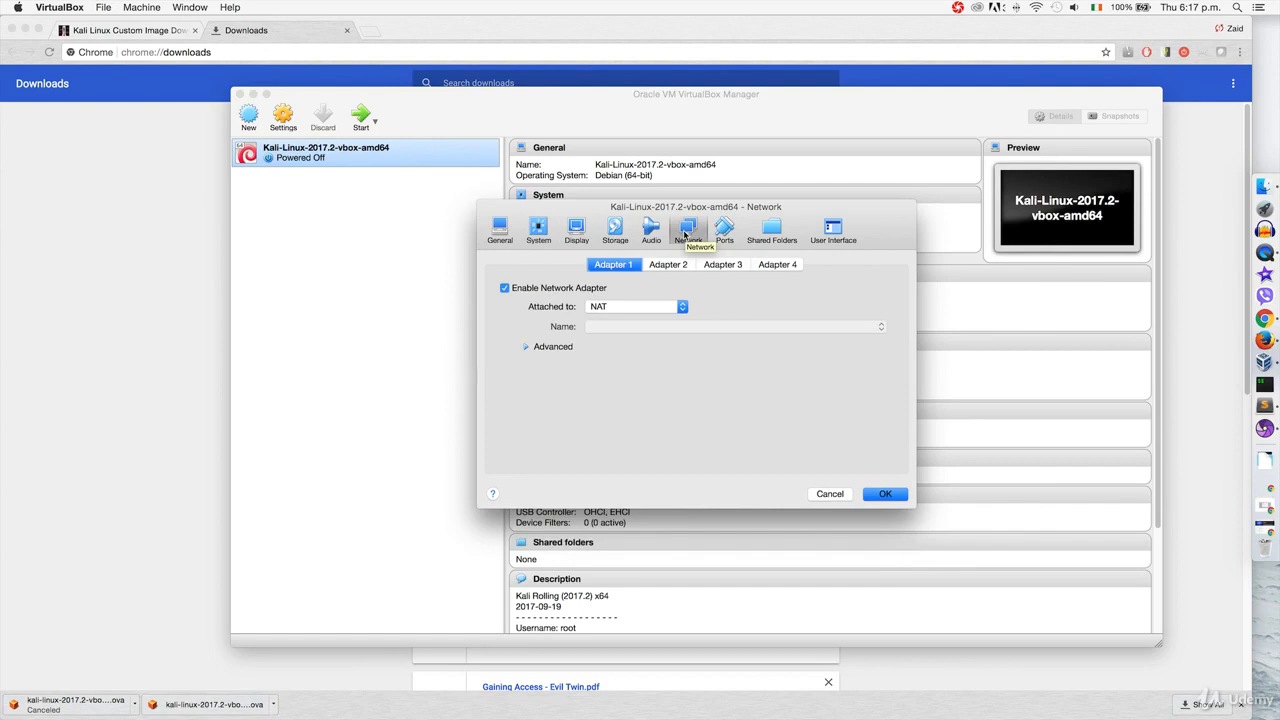
click(681, 308)
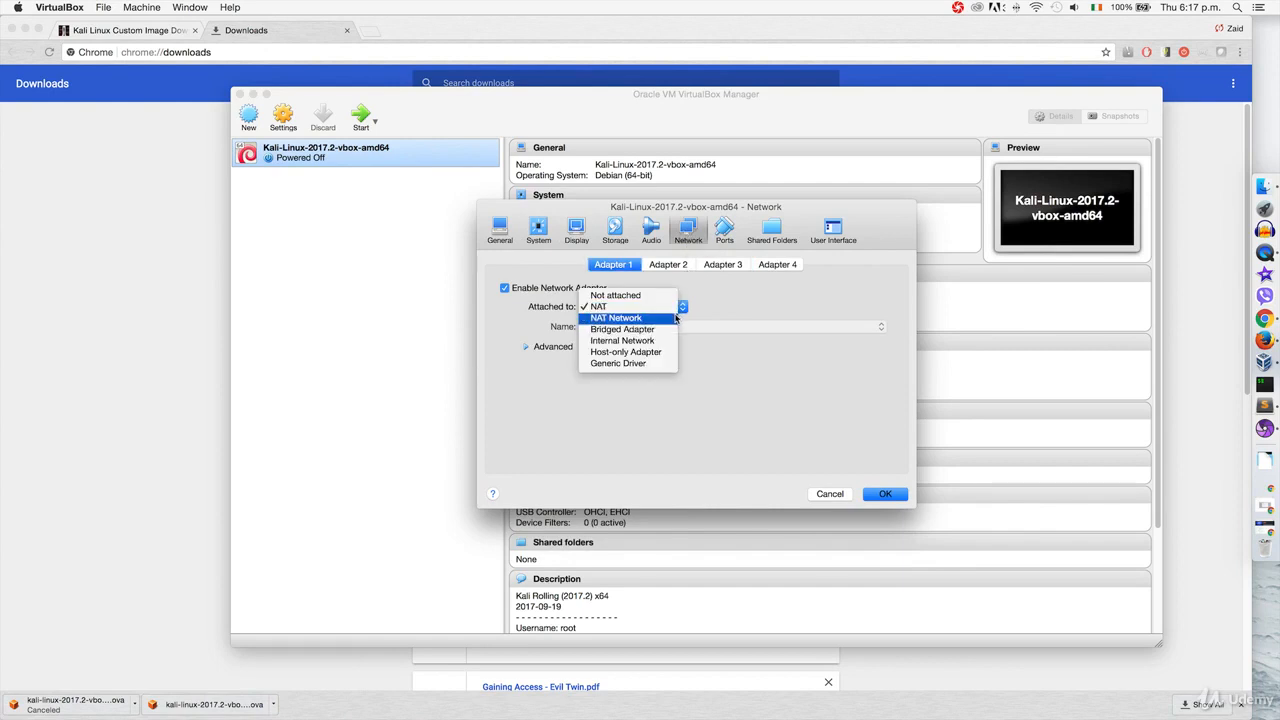
click(676, 318)
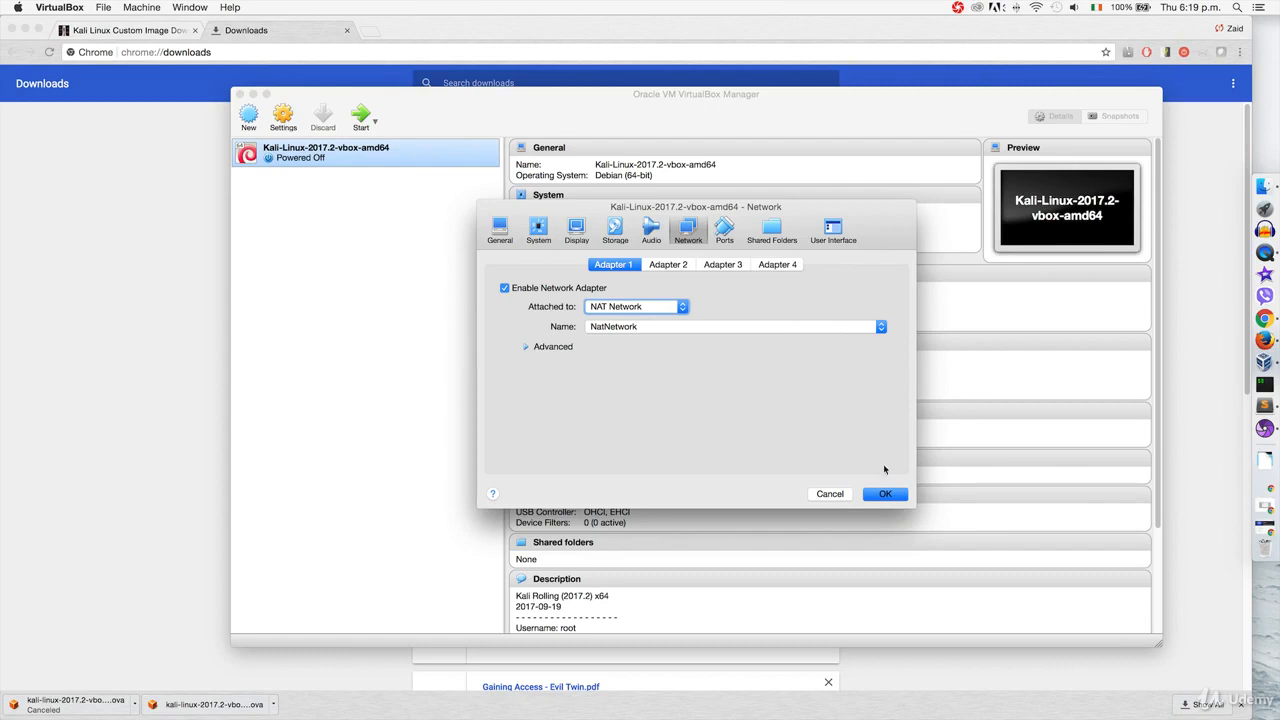
click(885, 494)
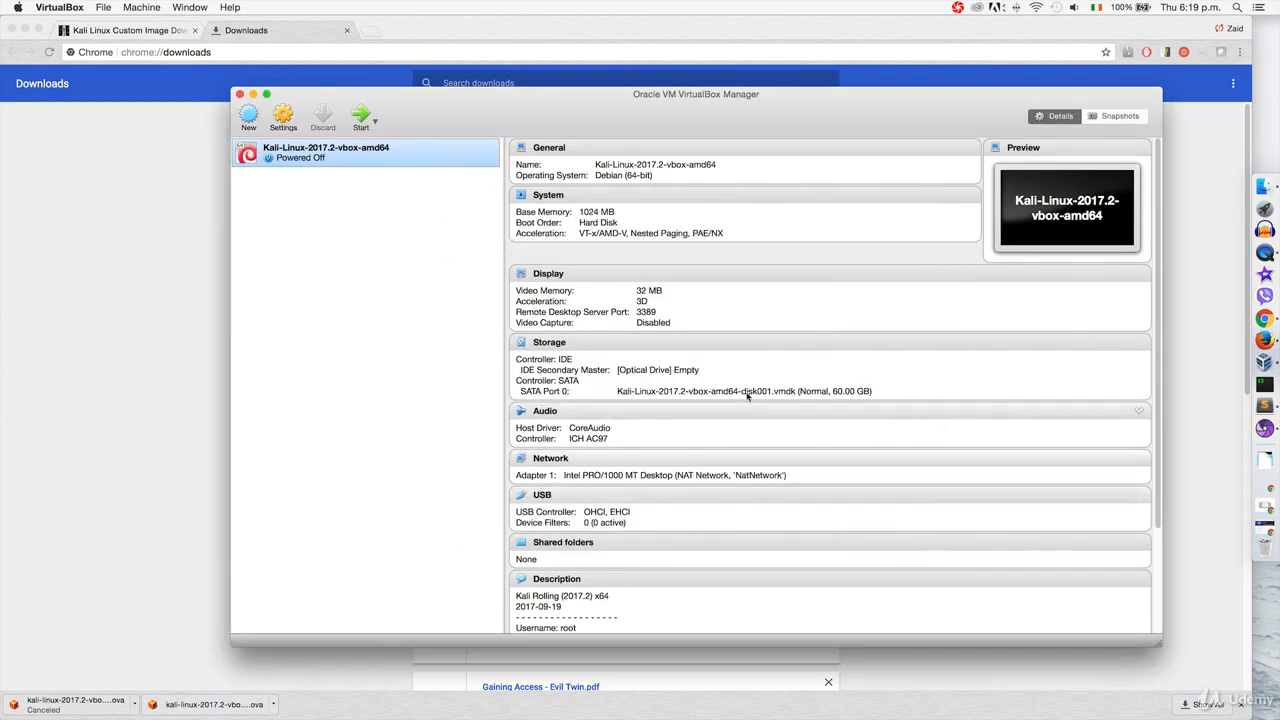
Start the Kali VM and boot the default Kali GNU/Linux GRUB entry to the login screen.
click(362, 118)
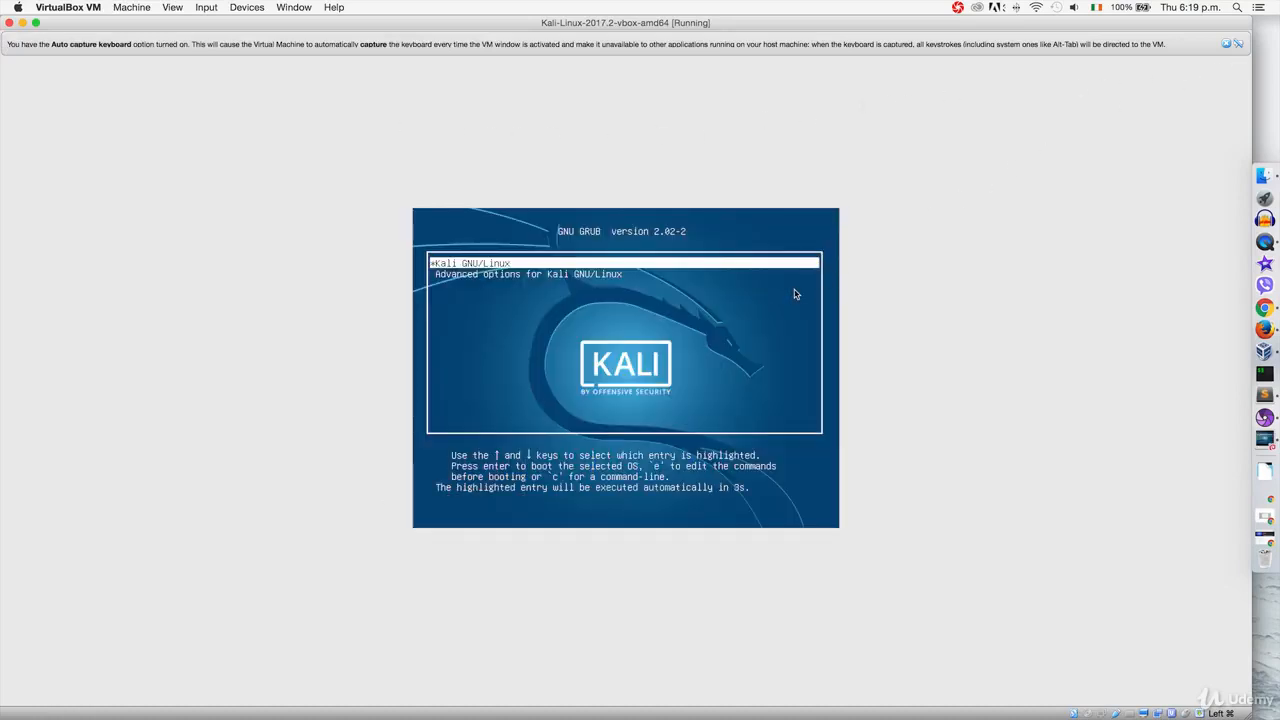
key(Return)
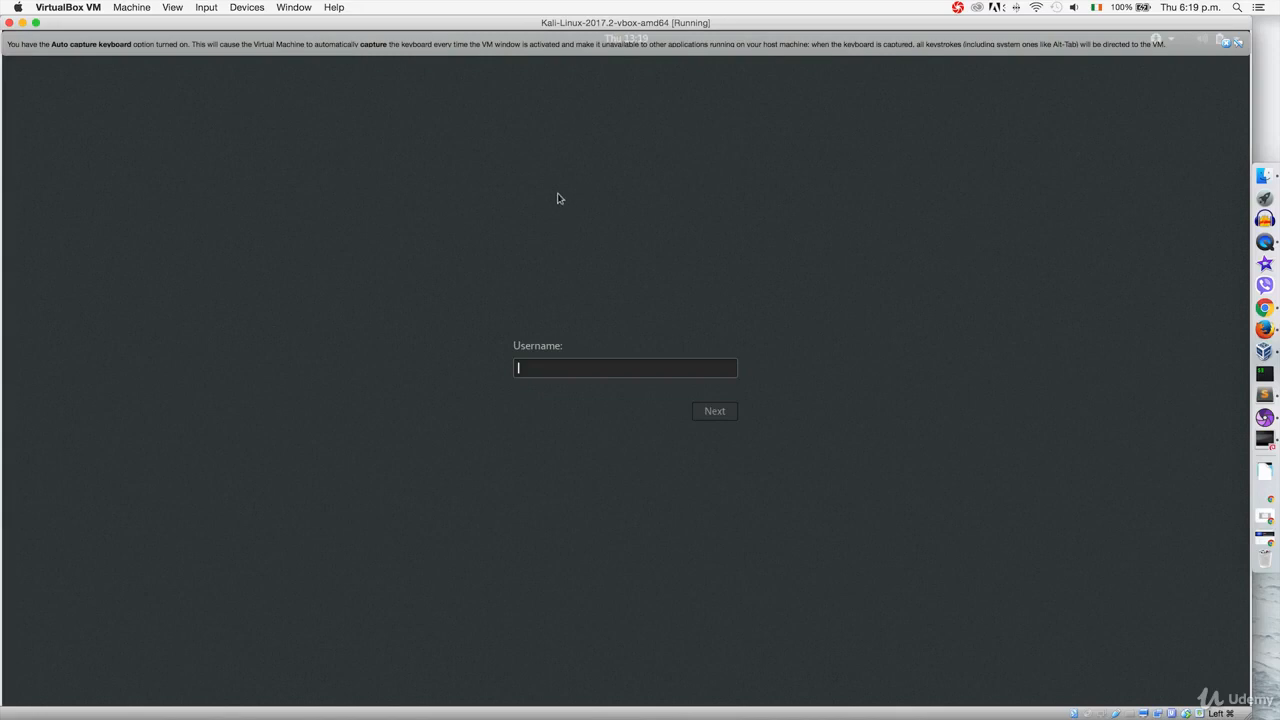
Log in to Kali with username root and the account password.
text(root)
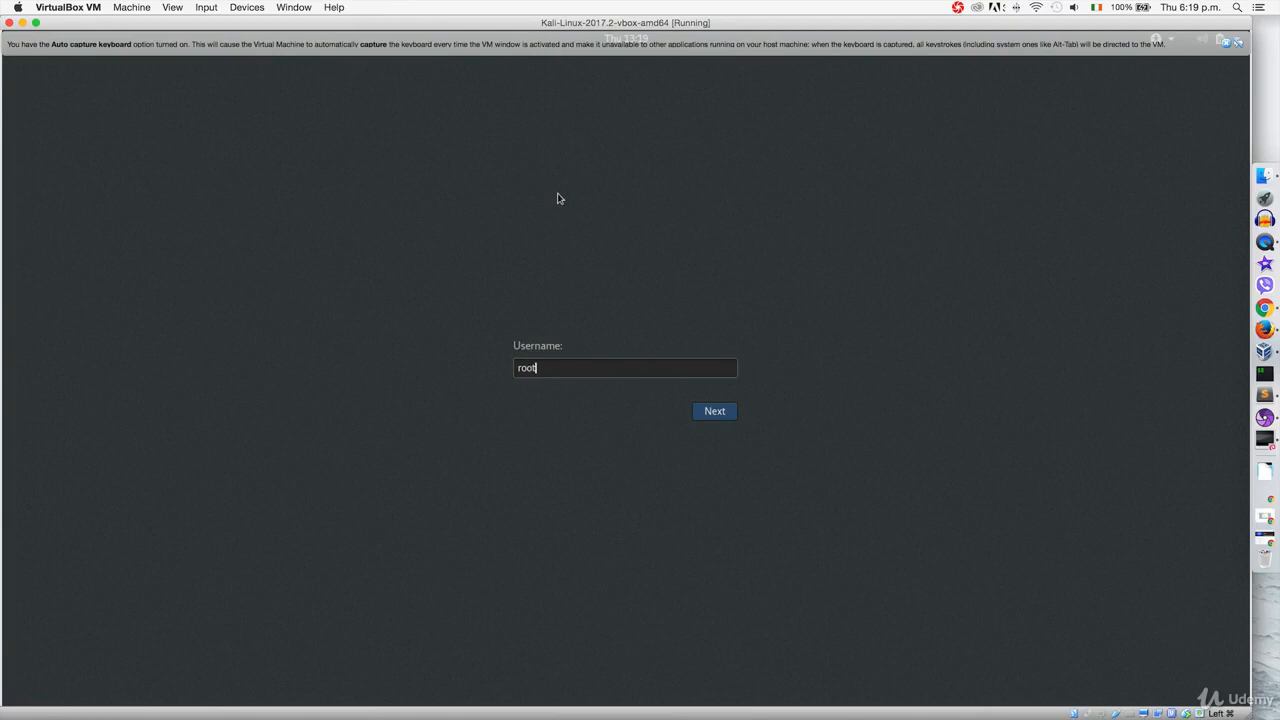
key(Return)
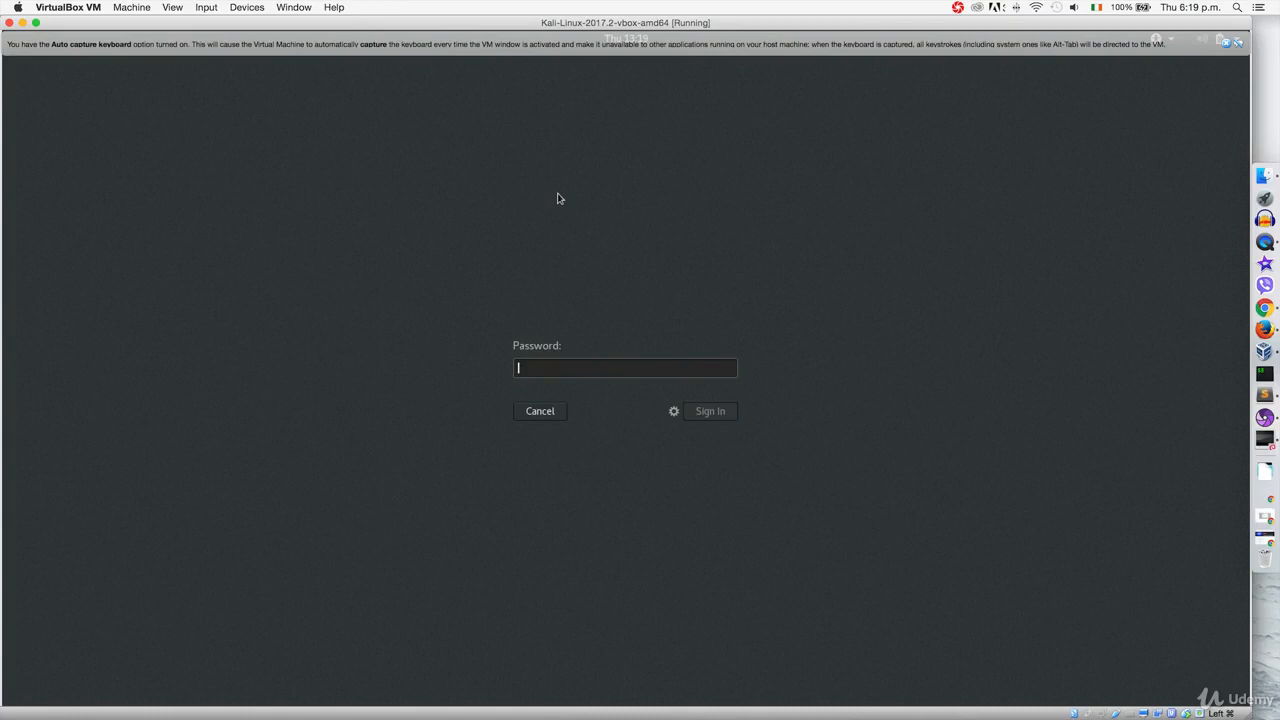
text(toor)
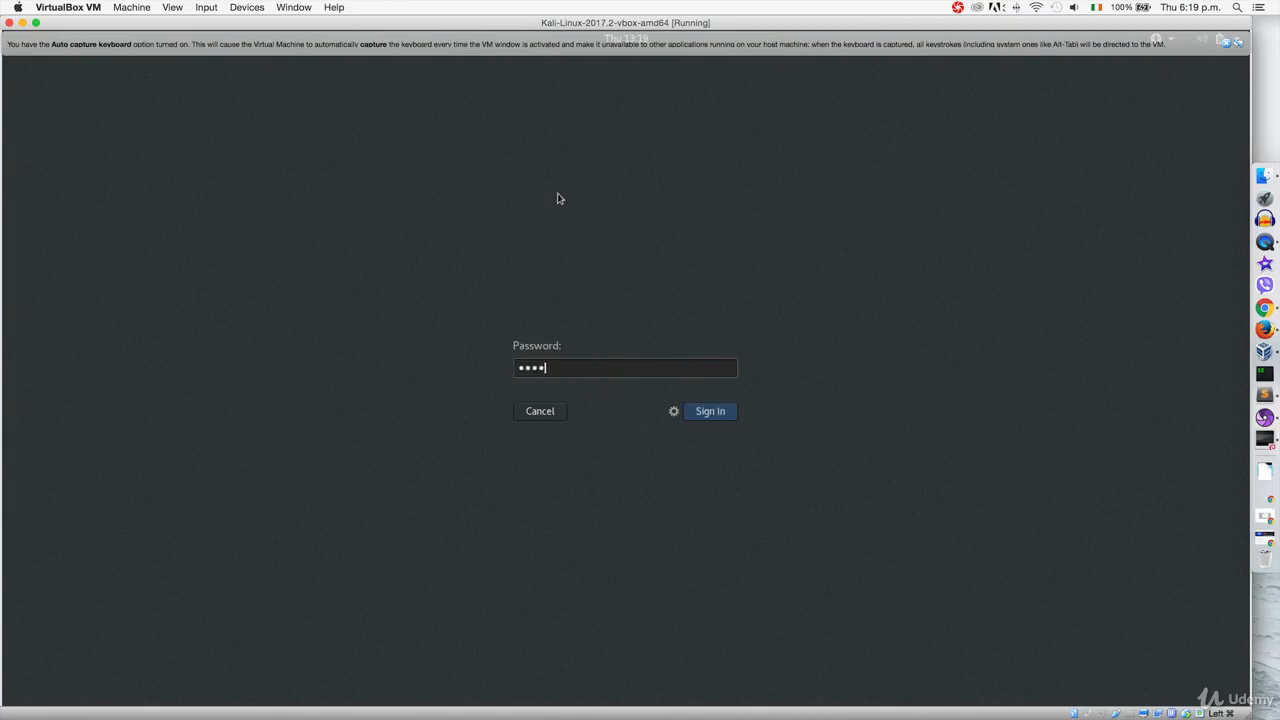
key(Return)
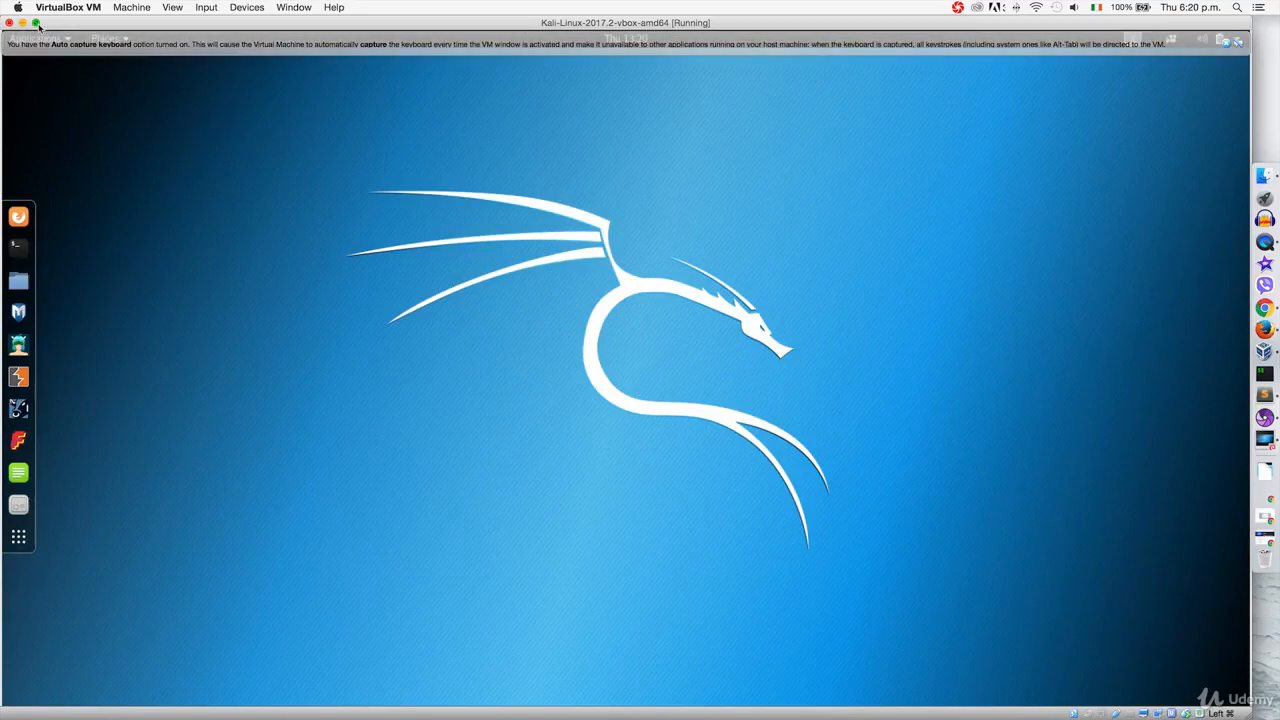
Switch the VM to full-screen mode and dismiss the keyboard auto-capture notice.
click(178, 10)
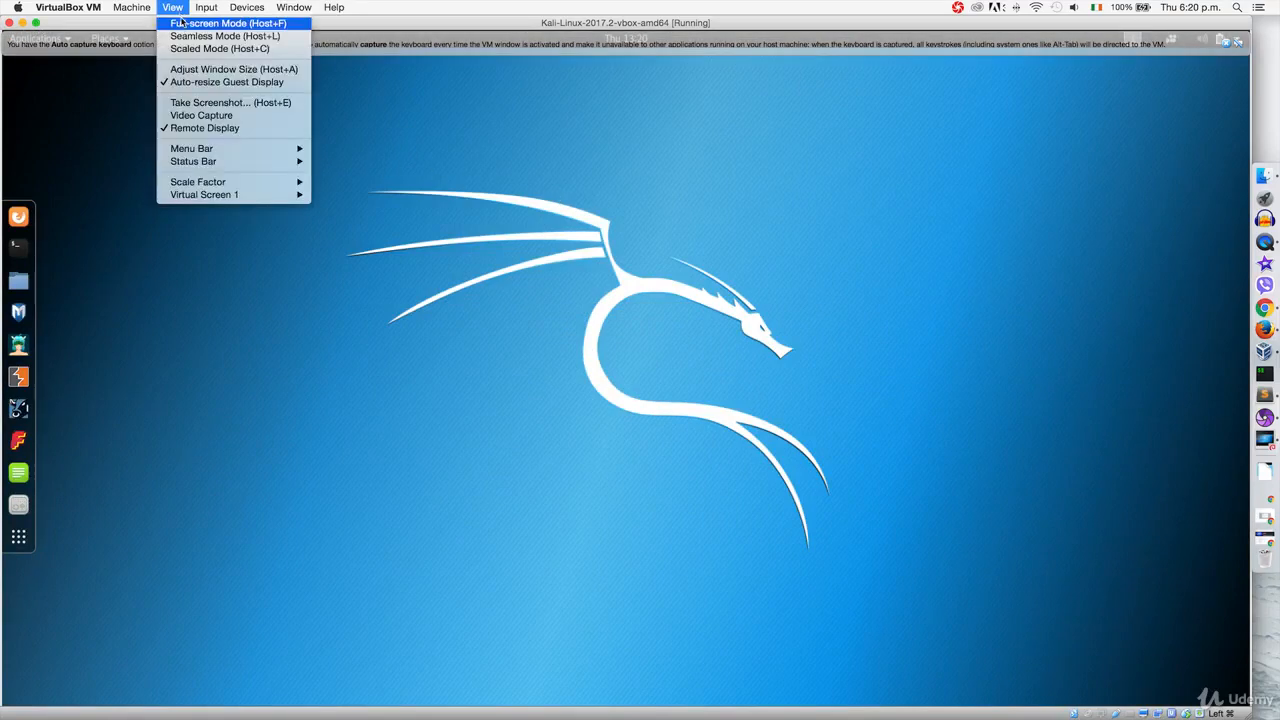
click(181, 23)
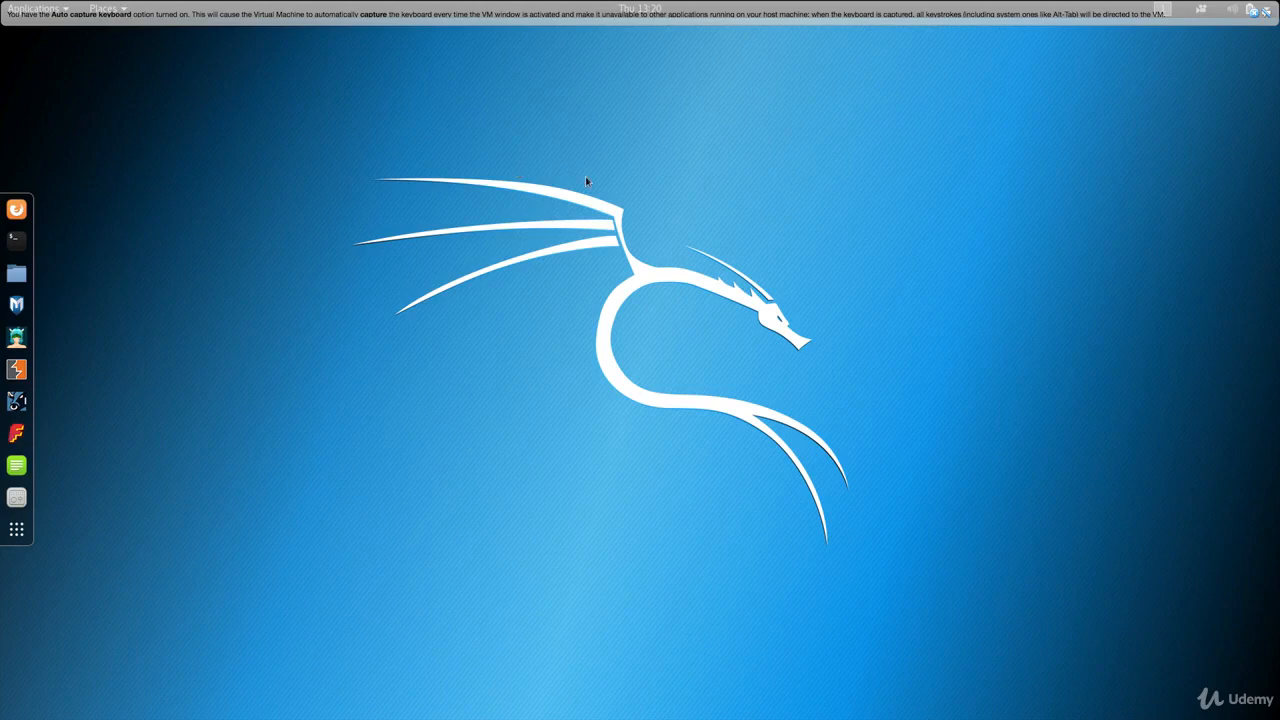
click(1253, 14)
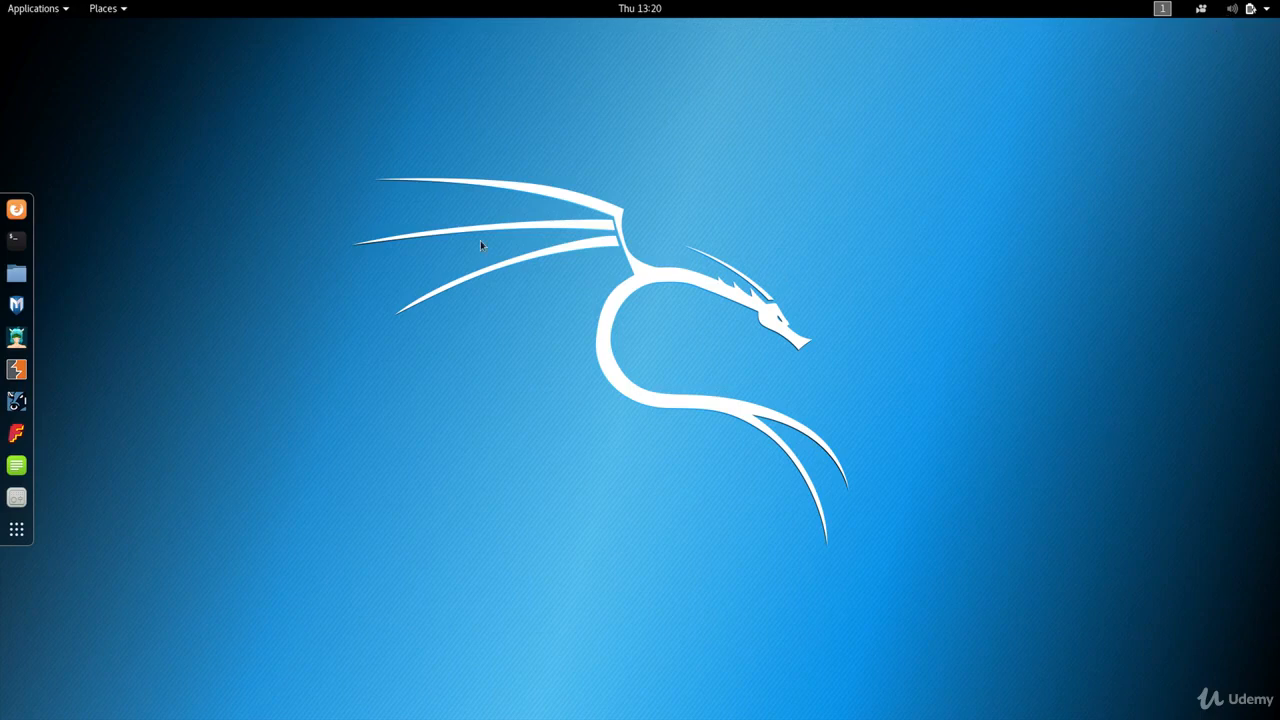
Launch Firefox ESR from the Kali dock.
click(16, 209)
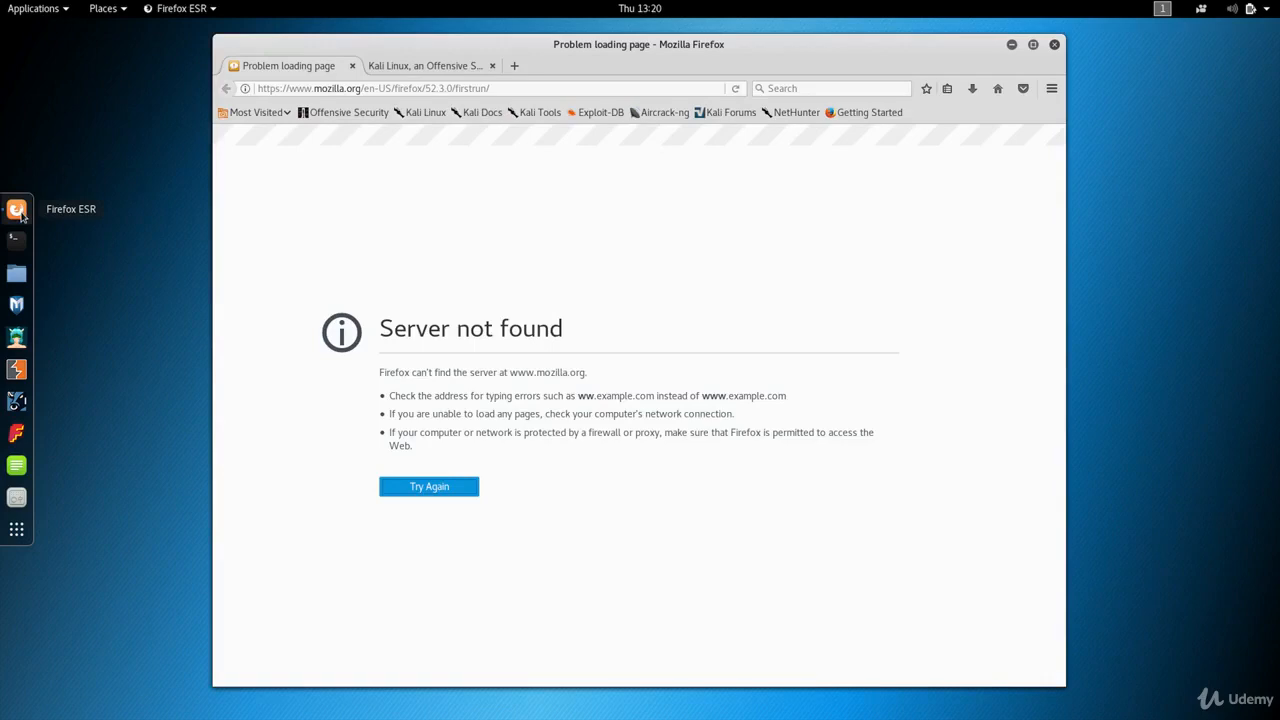
mouse_move(190, 2)
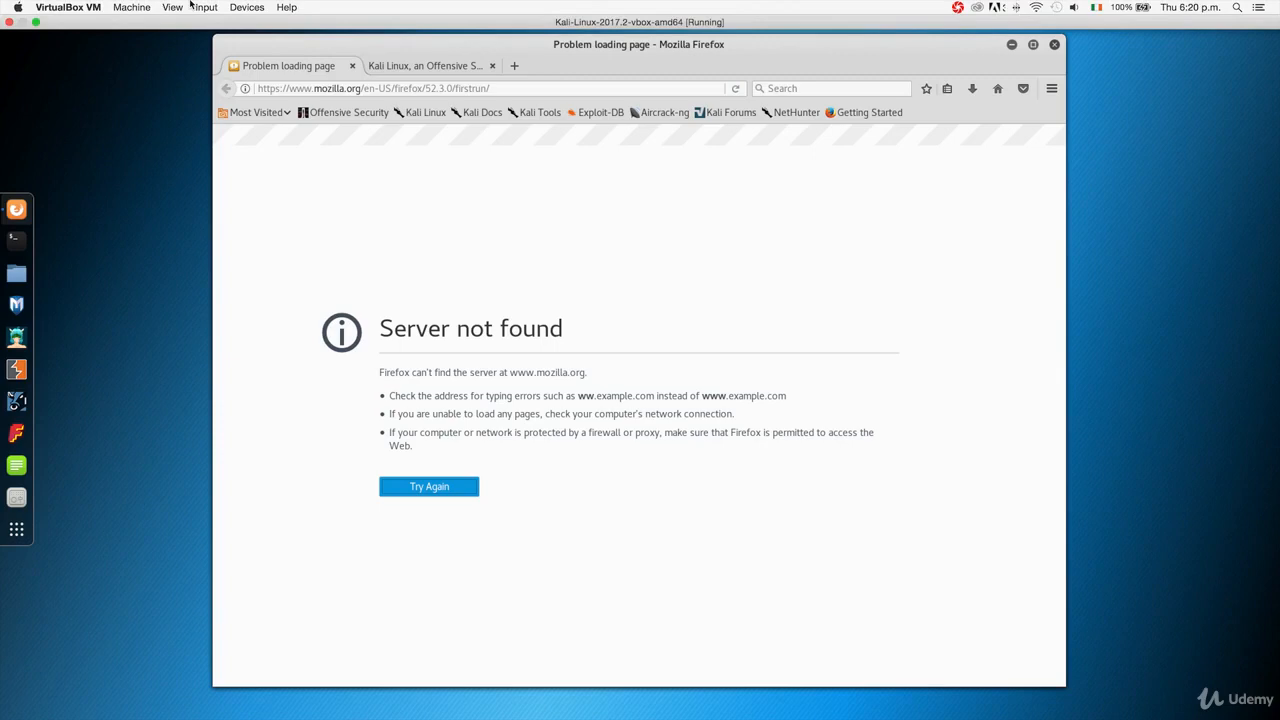
Connect the VM's network adapter via Devices > Network, then check the guest's network status.
click(234, 8)
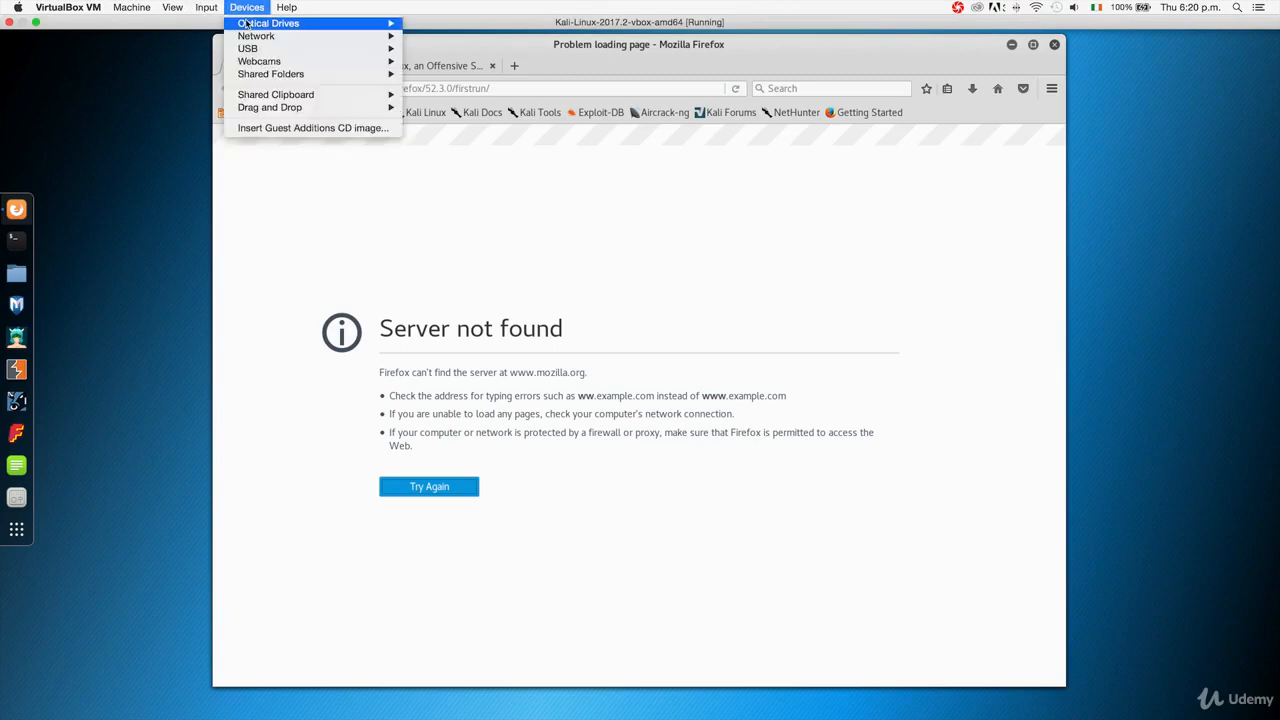
mouse_move(277, 38)
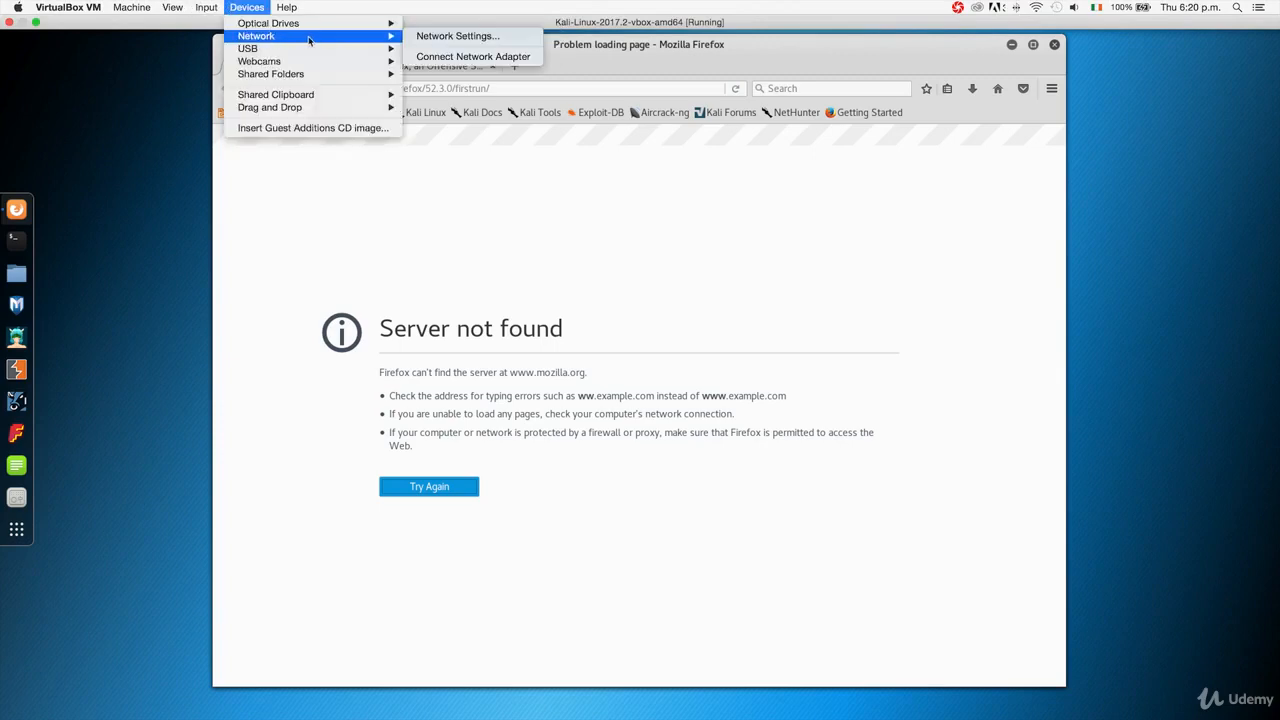
click(482, 57)
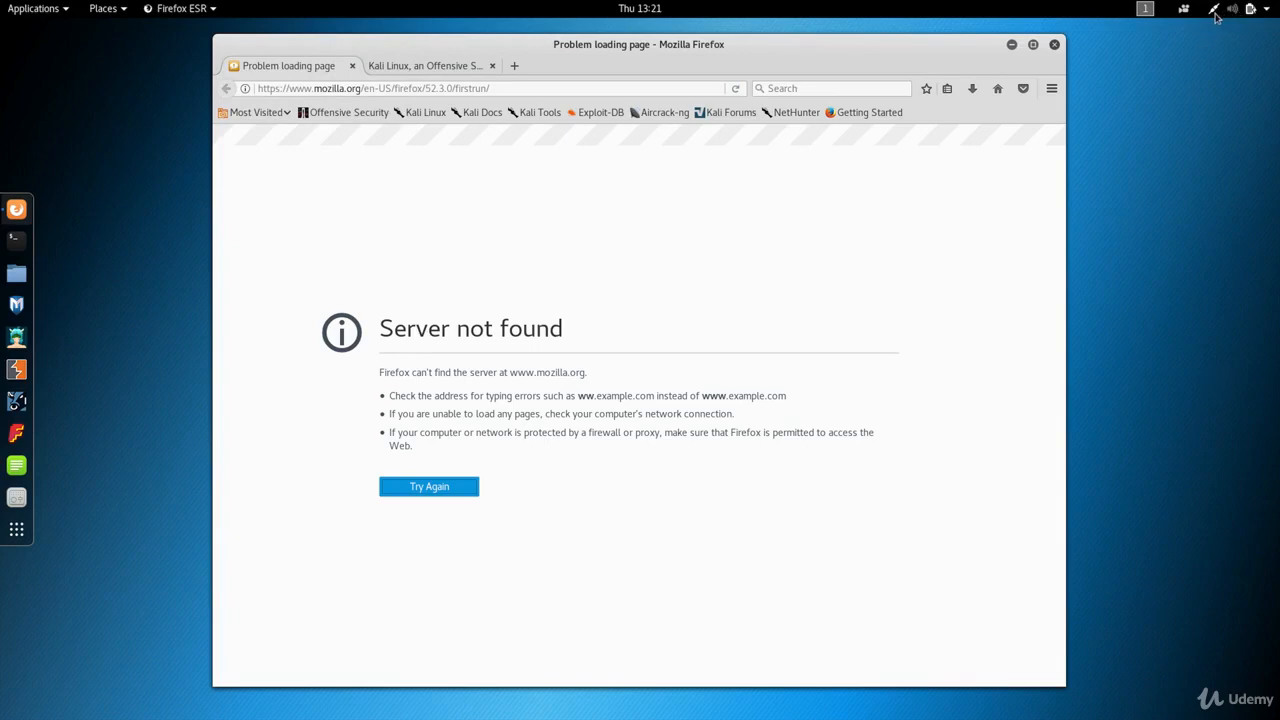
click(1216, 16)
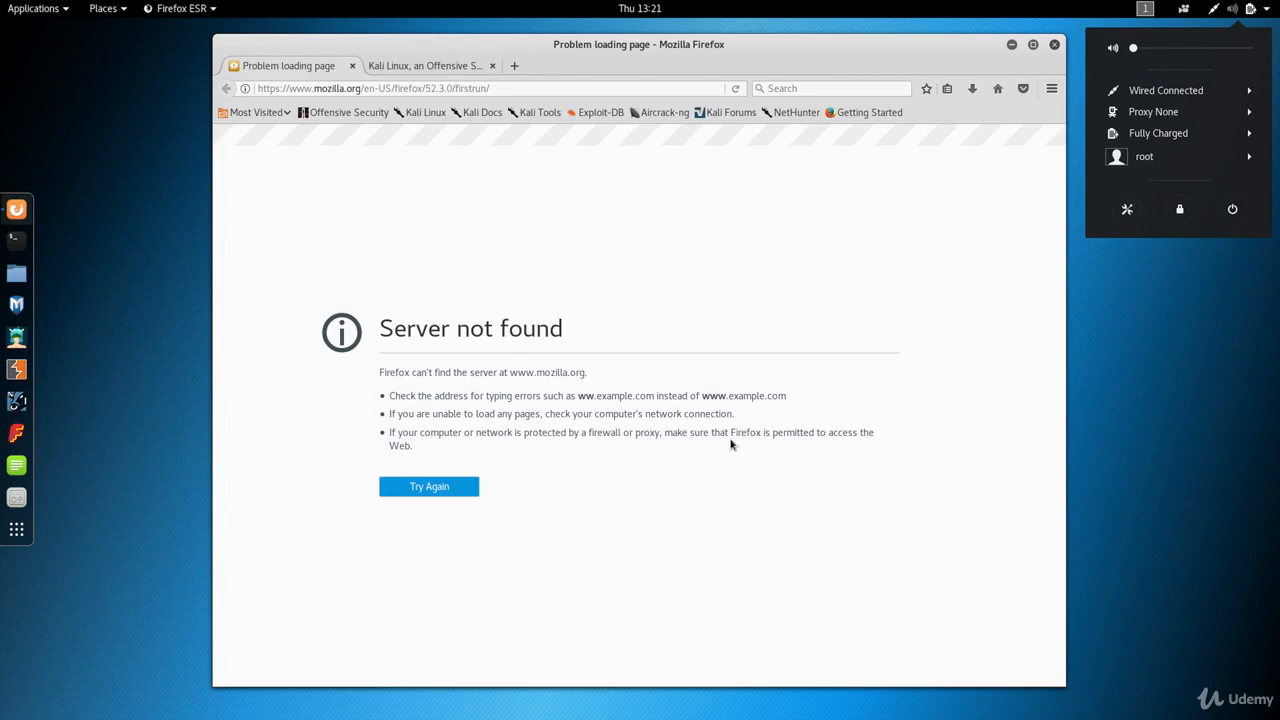
click(460, 527)
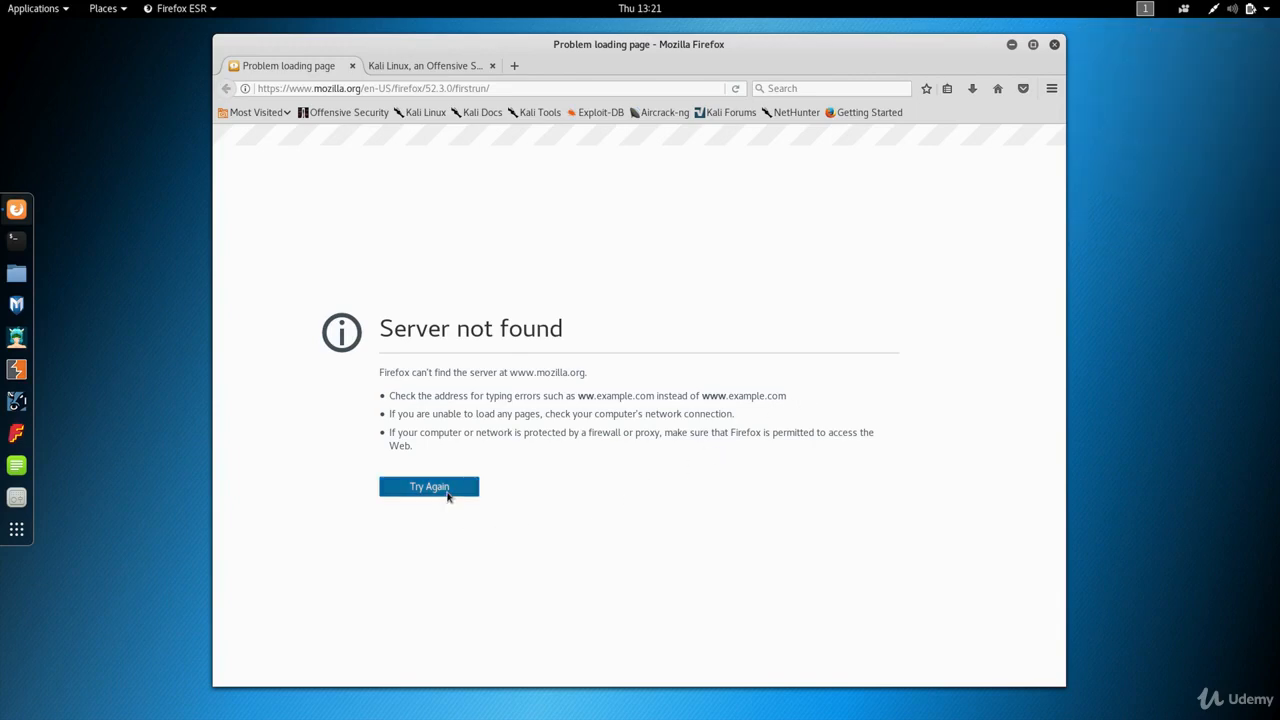
click(449, 495)
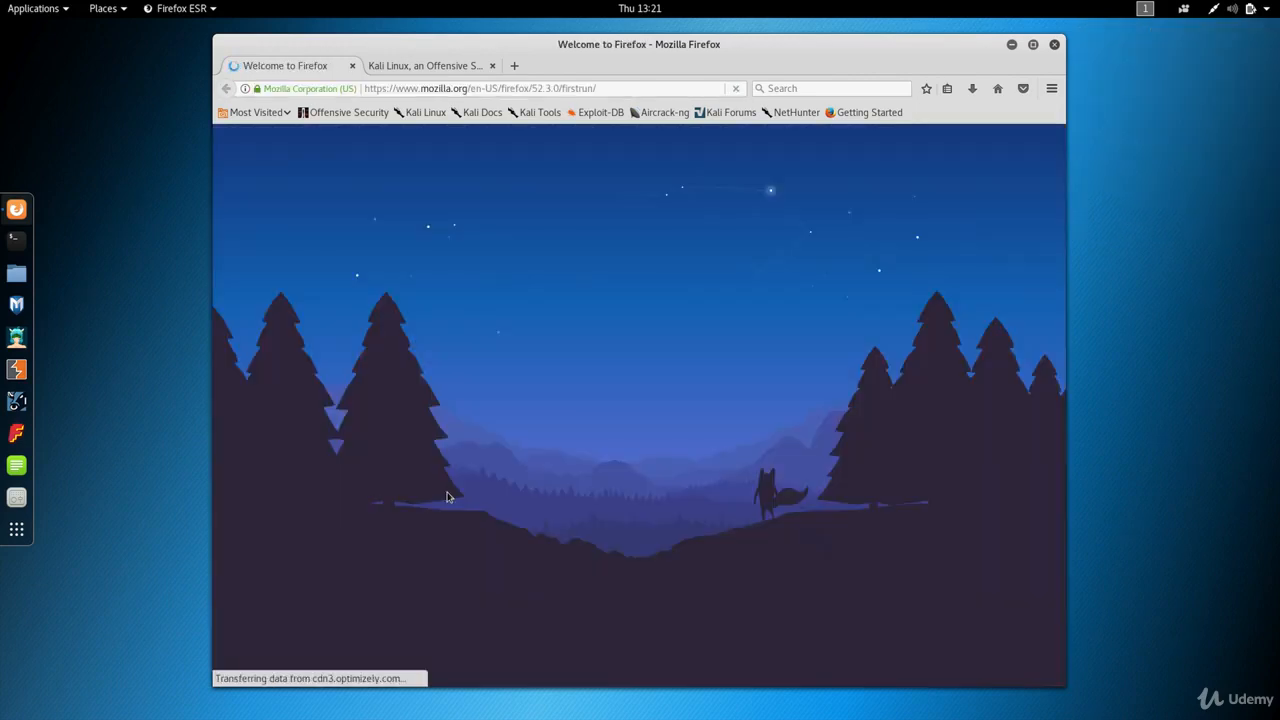